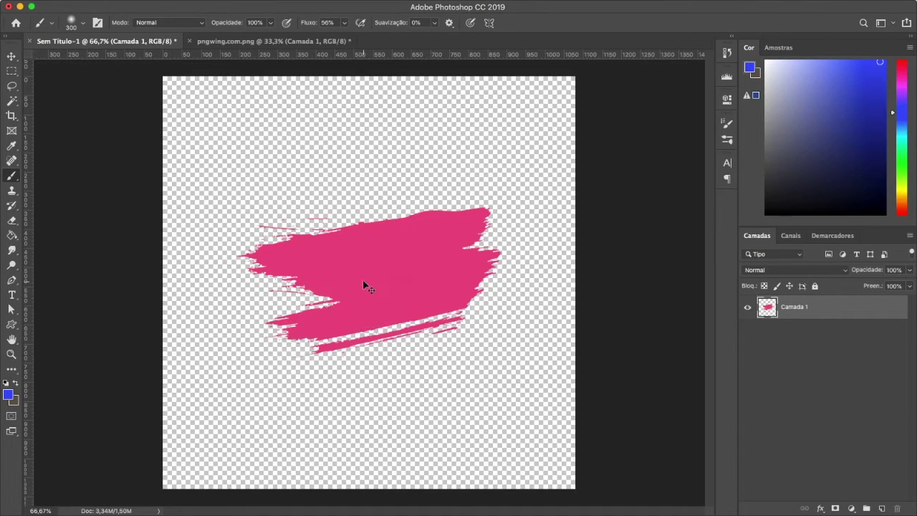
Step: Nudge the pink paint stroke up and to the left, and define it as a brush preset named "meu pincel"
{"action": "key", "text": "v"}
{"action": "mouse_move", "coordinate": [371, 282]}
{"action": "left_mouse_down"}
{"action": "mouse_move", "coordinate": [360, 268]}
{"action": "mouse_move", "coordinate": [364, 275]}
{"action": "left_mouse_up"}
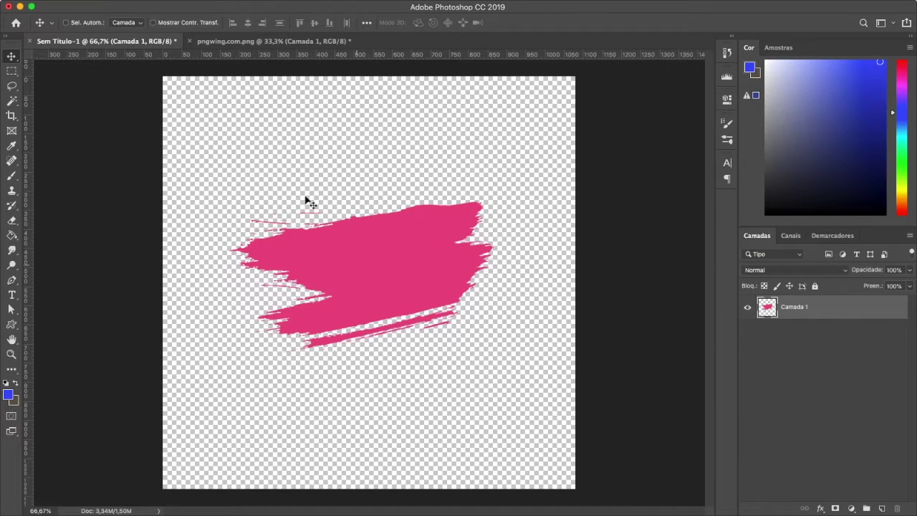
{"action": "left_click", "coordinate": [143, 6]}
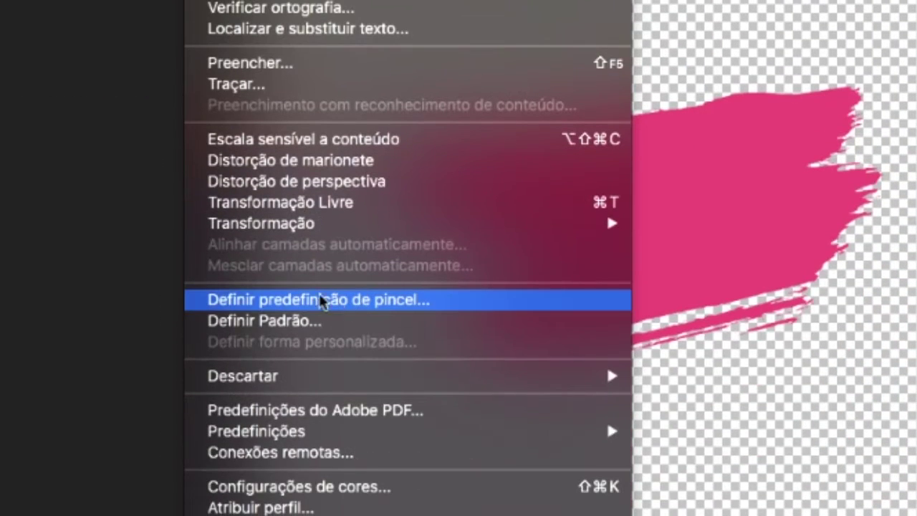
{"action": "left_click", "coordinate": [396, 301]}
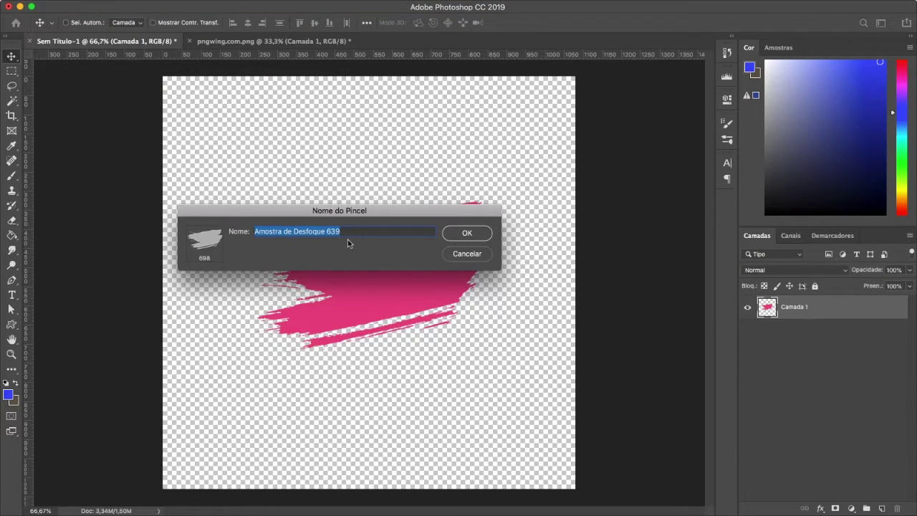
{"action": "type", "text": "meu pi"}
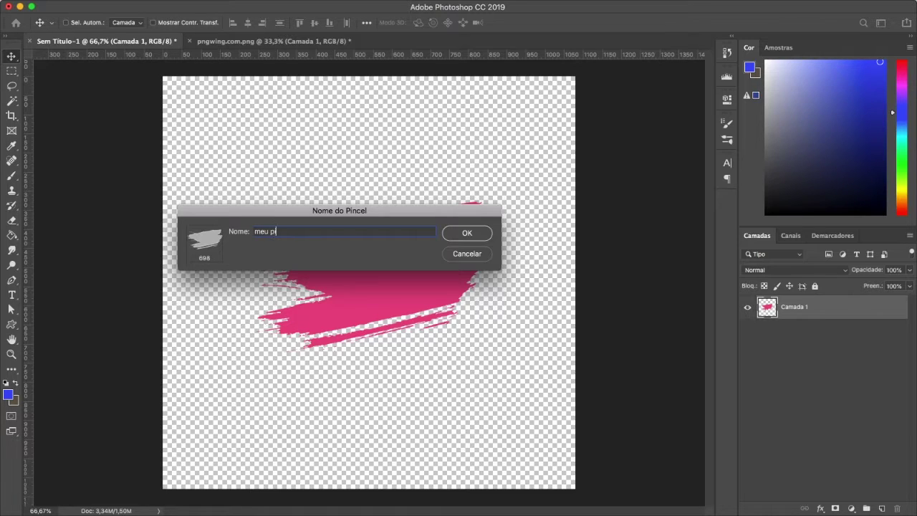
{"action": "type", "text": "ncel"}
{"action": "left_click", "coordinate": [475, 235]}
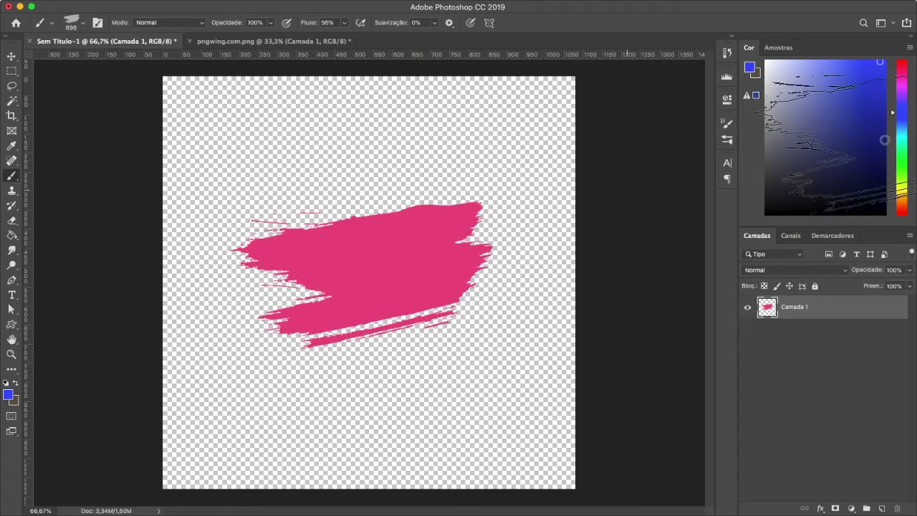
Step: Set the foreground colour to magenta, hide Camada 1 and add a new empty layer above it
{"action": "left_click", "coordinate": [901, 76]}
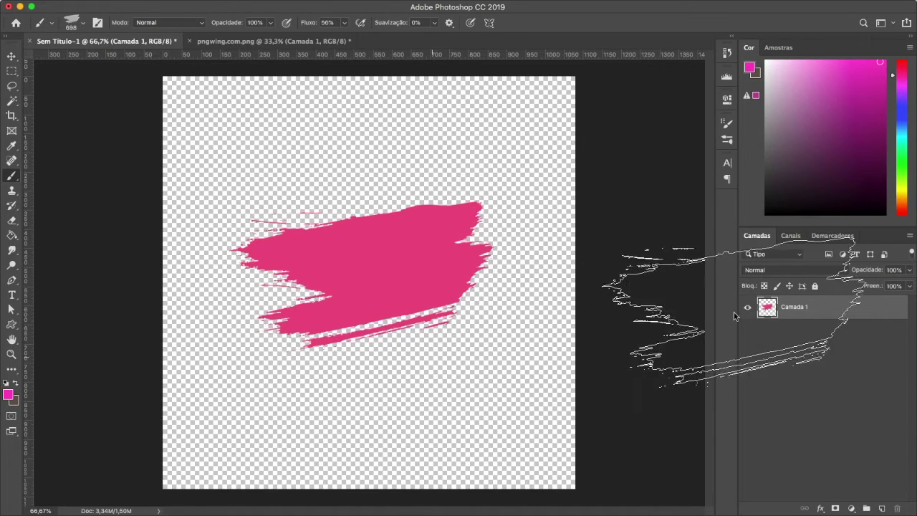
{"action": "left_click", "coordinate": [882, 508]}
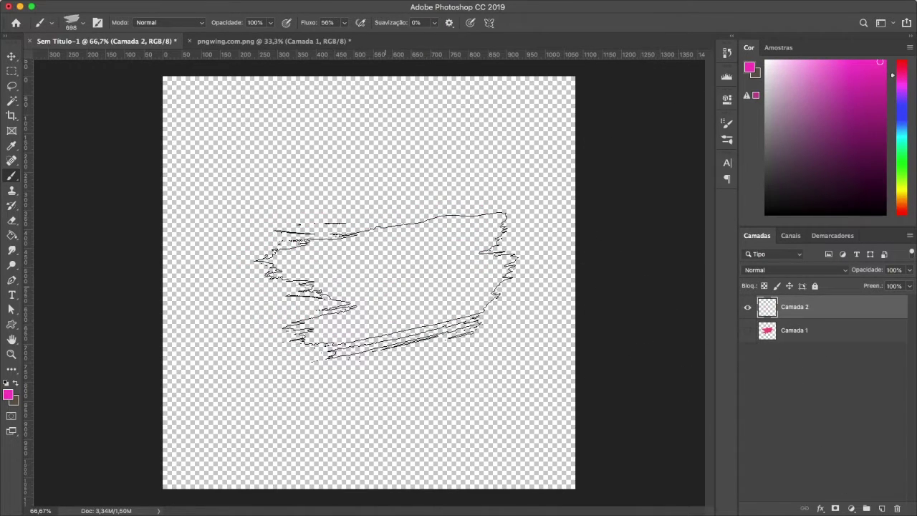
Step: Stamp the paint-stroke brush once in magenta on Camada 2 and undo the stamp
{"action": "left_click", "coordinate": [369, 253]}
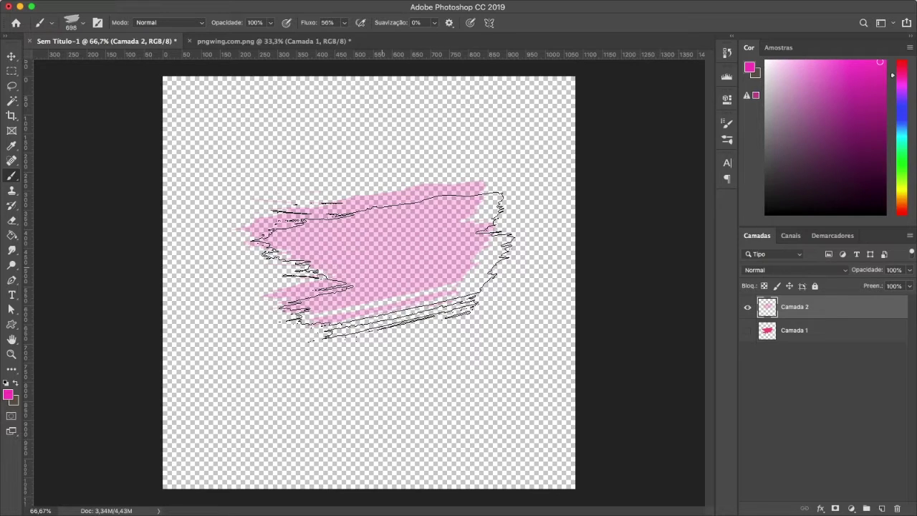
{"action": "key", "text": "v"}
{"action": "key", "text": "super+z"}
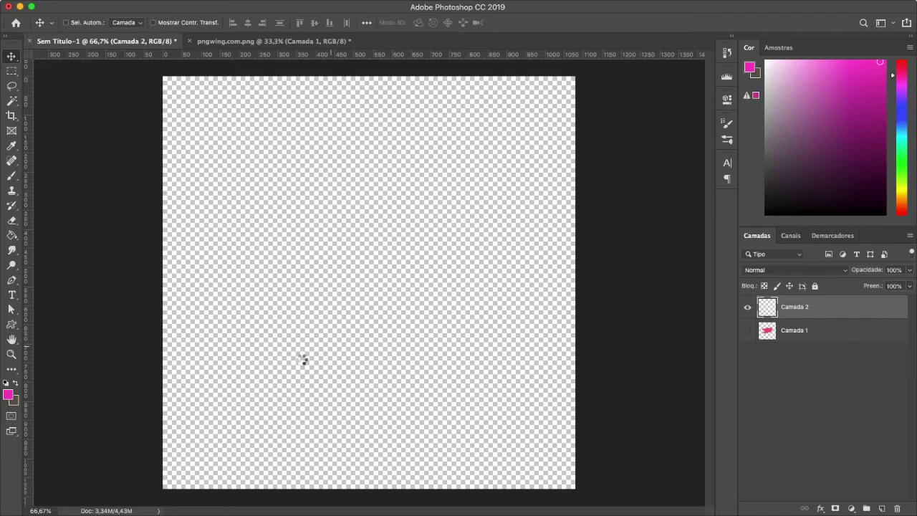
Step: Add a line of Bebas Neue text with the signature name in the lower half of the canvas
{"action": "key", "text": "t"}
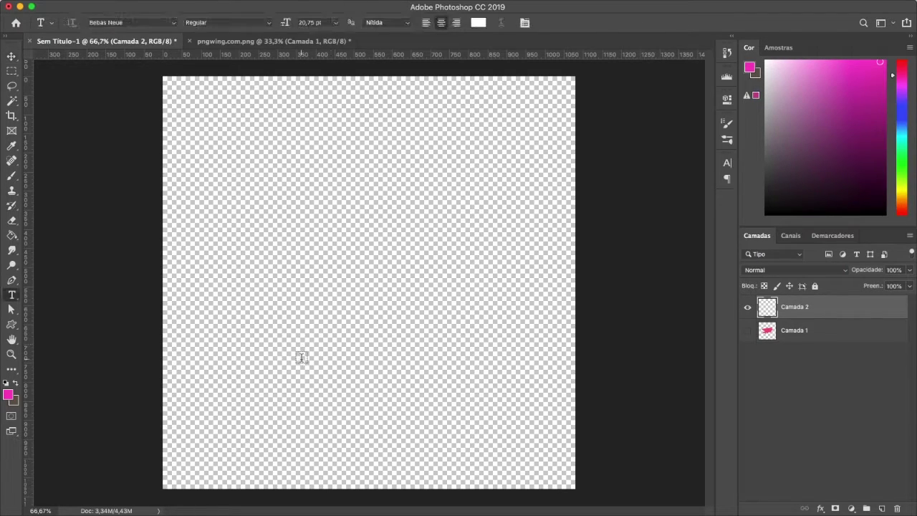
{"action": "left_click", "coordinate": [302, 356]}
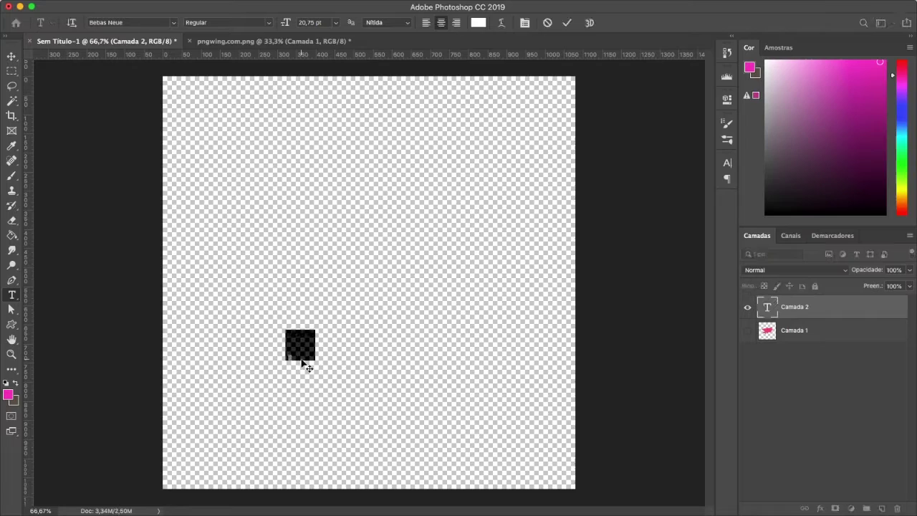
{"action": "key", "text": "super+a"}
{"action": "key", "text": "BackSpace"}
{"action": "type", "text": "cri"}
{"action": "type", "text": "JUNIOR"}
{"action": "key", "text": "super+Return"}
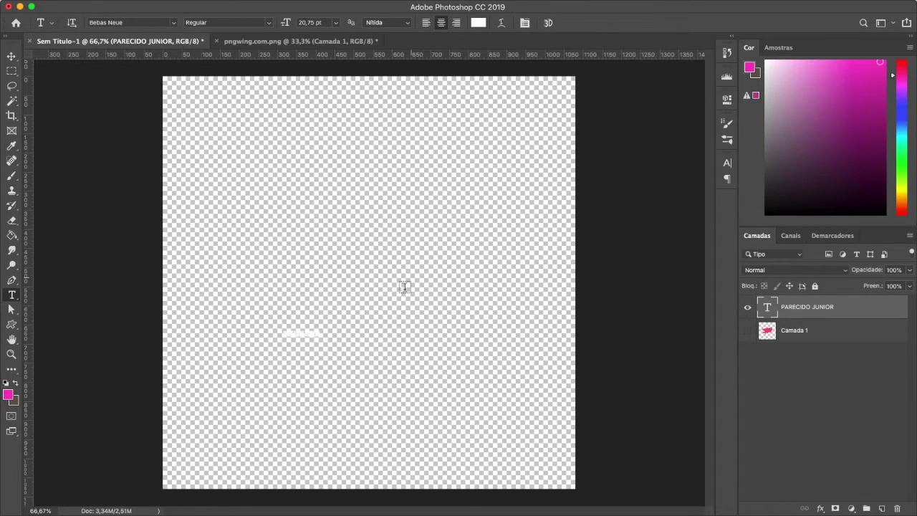
Step: Scale the signature text up proportionally to about 405%
{"action": "key", "text": "super+t"}
{"action": "left_click_drag", "start_coordinate": [322, 341], "coordinate": [430, 379]}
{"action": "left_click", "coordinate": [558, 22]}
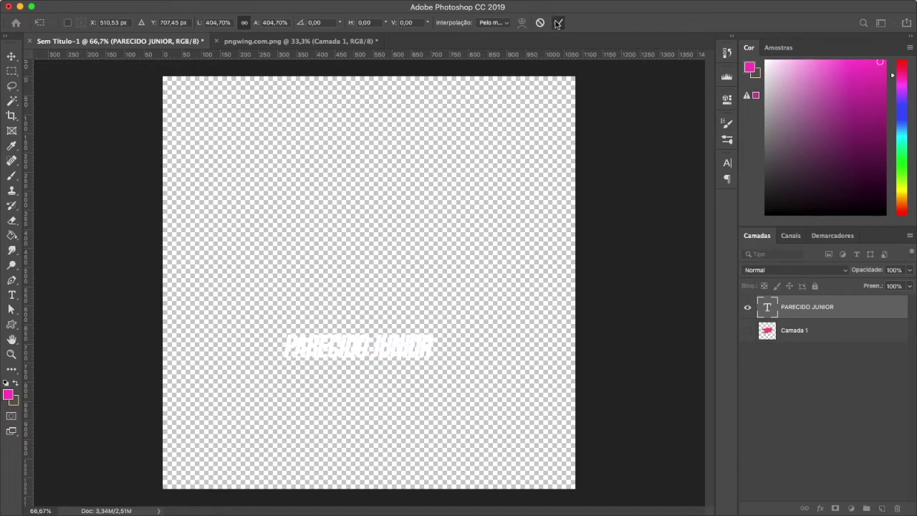
Step: Change the signature text's colour to black in its character settings
{"action": "left_click", "coordinate": [727, 162]}
{"action": "left_click", "coordinate": [699, 229]}
{"action": "left_click_drag", "start_coordinate": [496, 394], "coordinate": [369, 510]}
{"action": "left_click", "coordinate": [687, 325]}
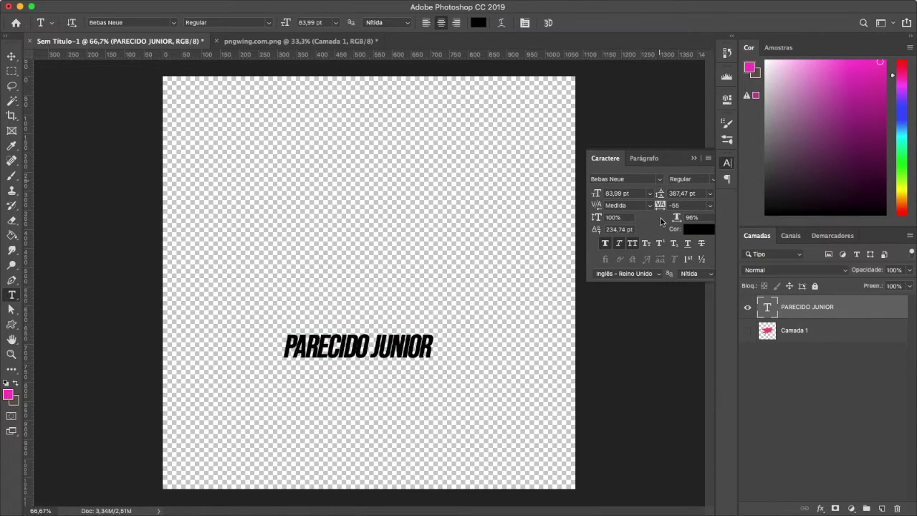
Step: Change the signature text's font to GFT Madtags
{"action": "left_click", "coordinate": [659, 179]}
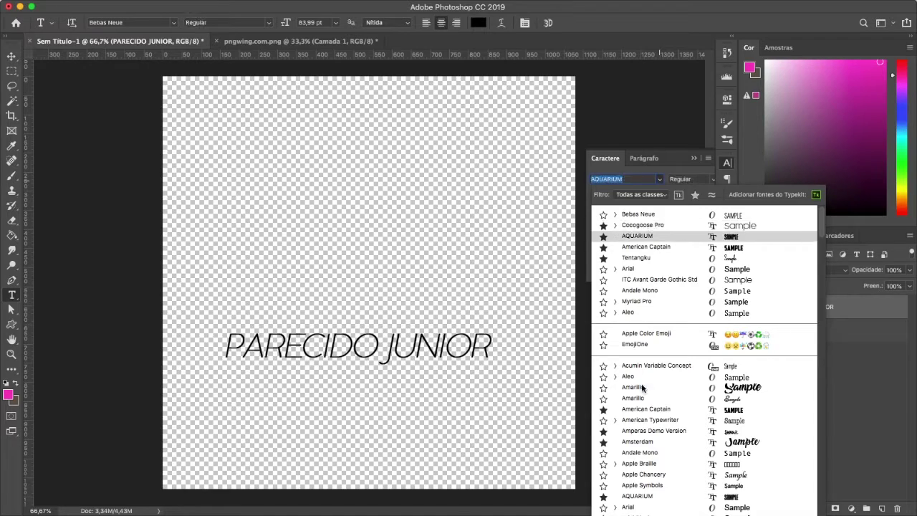
{"action": "scroll", "coordinate": [635, 414], "scroll_direction": "down", "scroll_amount": 10}
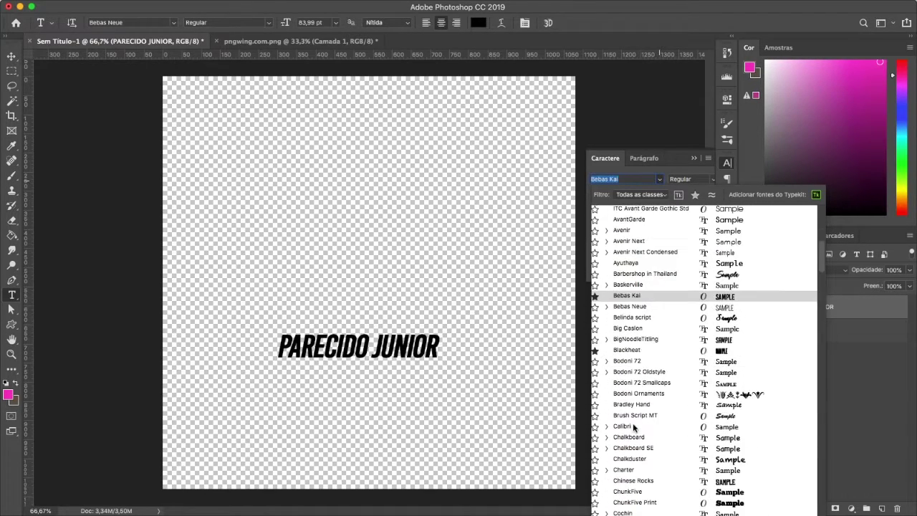
{"action": "scroll", "coordinate": [636, 358], "scroll_direction": "down", "scroll_amount": 5}
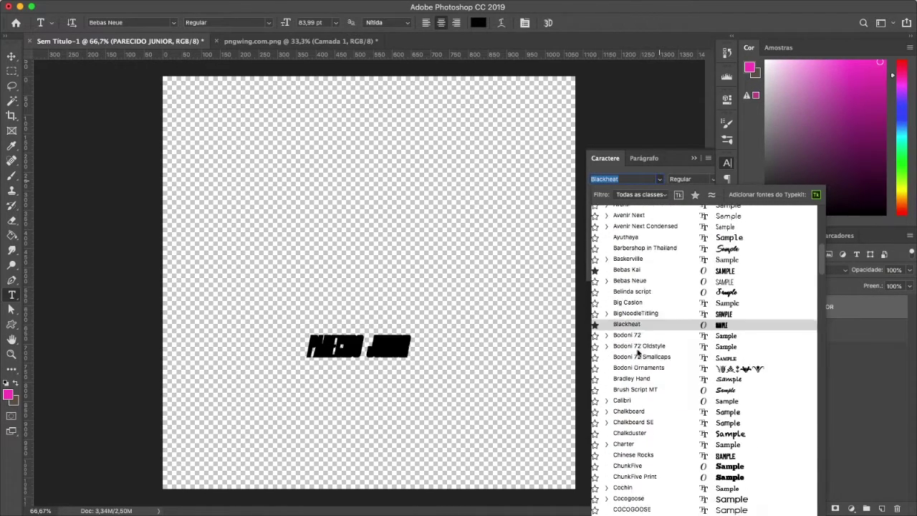
{"action": "scroll", "coordinate": [638, 354], "scroll_direction": "down", "scroll_amount": 3}
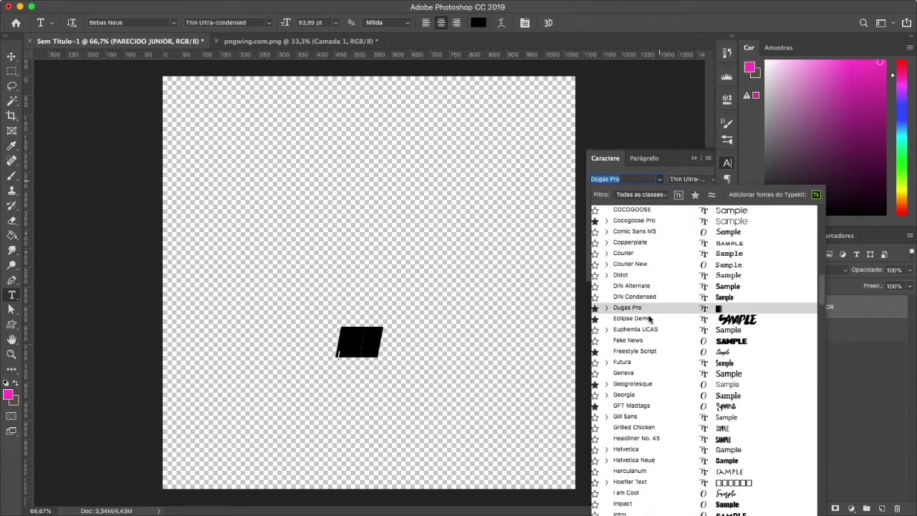
{"action": "scroll", "coordinate": [645, 336], "scroll_direction": "down", "scroll_amount": 3}
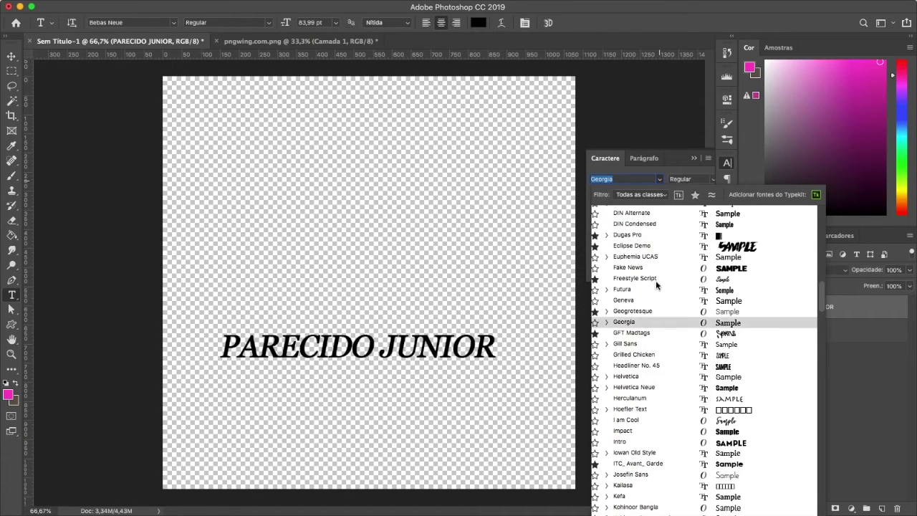
{"action": "scroll", "coordinate": [635, 331], "scroll_direction": "down", "scroll_amount": 1}
{"action": "left_click", "coordinate": [632, 314]}
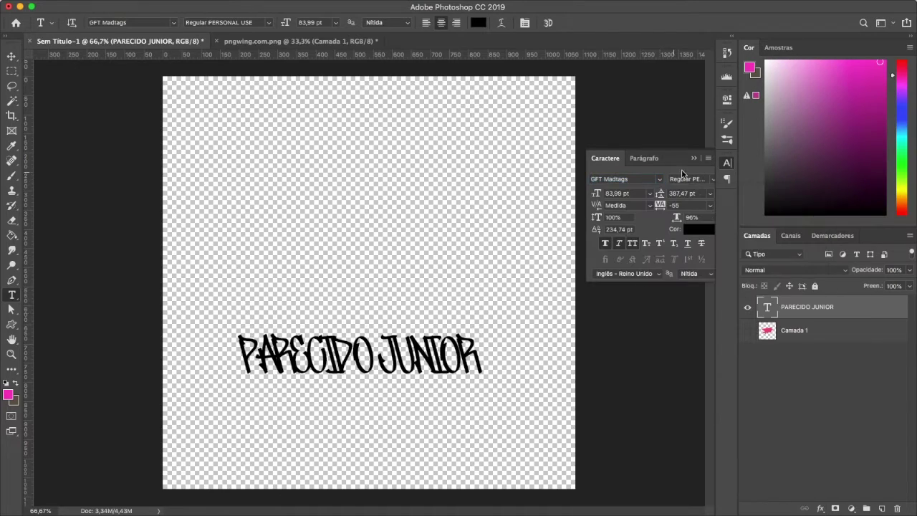
Step: Define the signature text as a brush preset named "ASSINATURA"
{"action": "key", "text": "v"}
{"action": "left_click", "coordinate": [148, 5]}
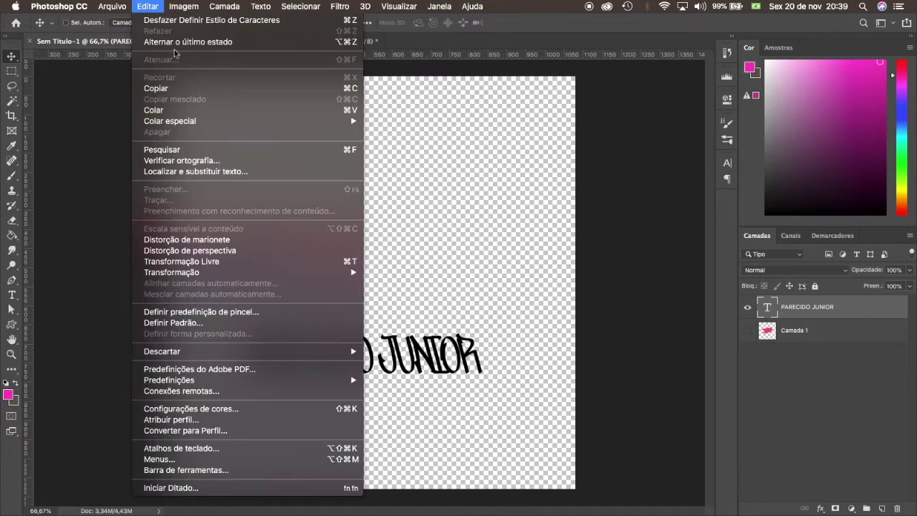
{"action": "left_click", "coordinate": [245, 312]}
{"action": "type", "text": "ASSINATURA"}
{"action": "left_click", "coordinate": [451, 235]}
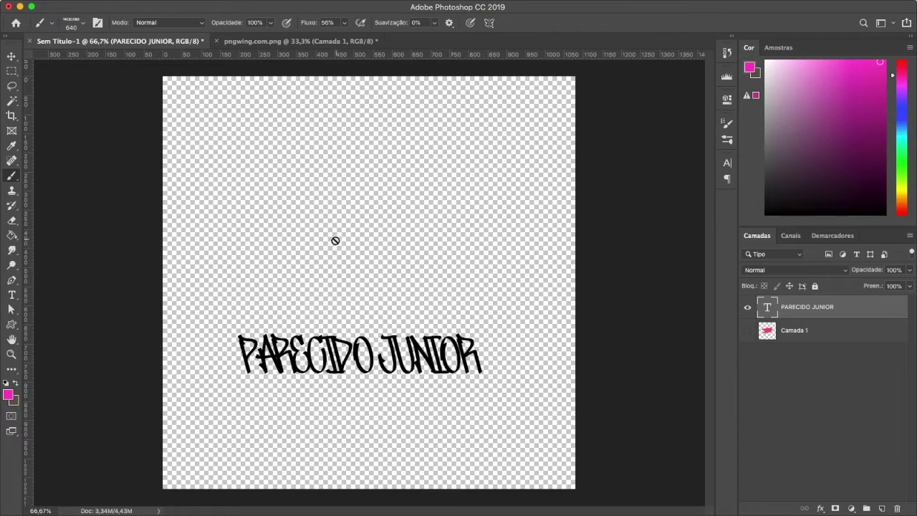
Step: On a new layer, stamp the signature brush in black at 700 px, once lightly and once darker, above the original text
{"action": "left_click", "coordinate": [881, 508]}
{"action": "key", "text": "bracketright"}
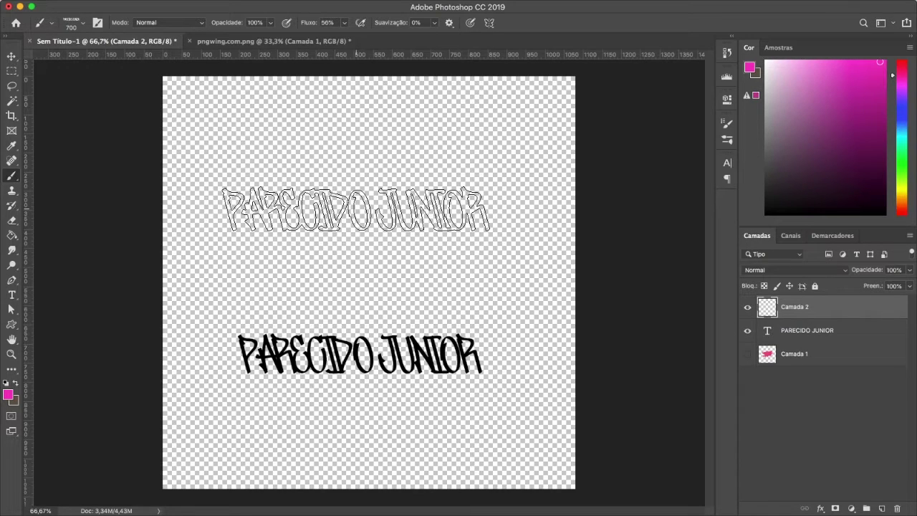
{"action": "left_click", "coordinate": [870, 122]}
{"action": "left_click", "coordinate": [765, 214]}
{"action": "left_click", "coordinate": [367, 166]}
{"action": "left_click", "coordinate": [365, 243]}
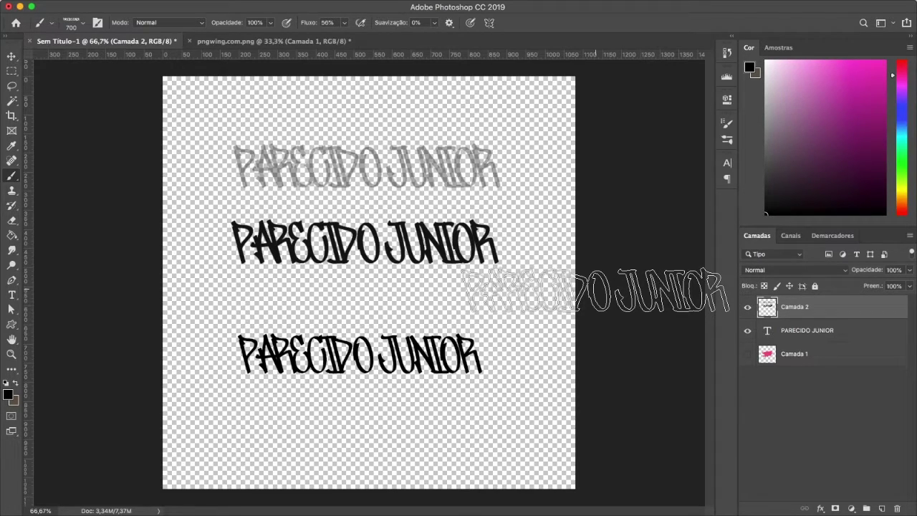
Step: Select the first letter of the darker stamped signature with the Magic Wand, and clear the selection
{"action": "key", "text": "v"}
{"action": "mouse_move", "coordinate": [12, 85]}
{"action": "left_mouse_down"}
{"action": "mouse_move", "coordinate": [47, 100]}
{"action": "mouse_move", "coordinate": [95, 99]}
{"action": "left_mouse_up"}
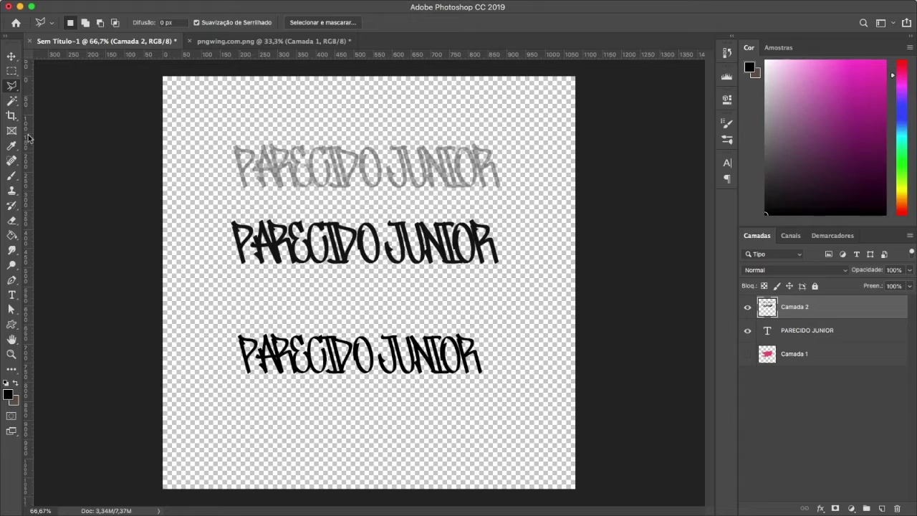
{"action": "left_click", "coordinate": [14, 105]}
{"action": "left_click", "coordinate": [241, 247]}
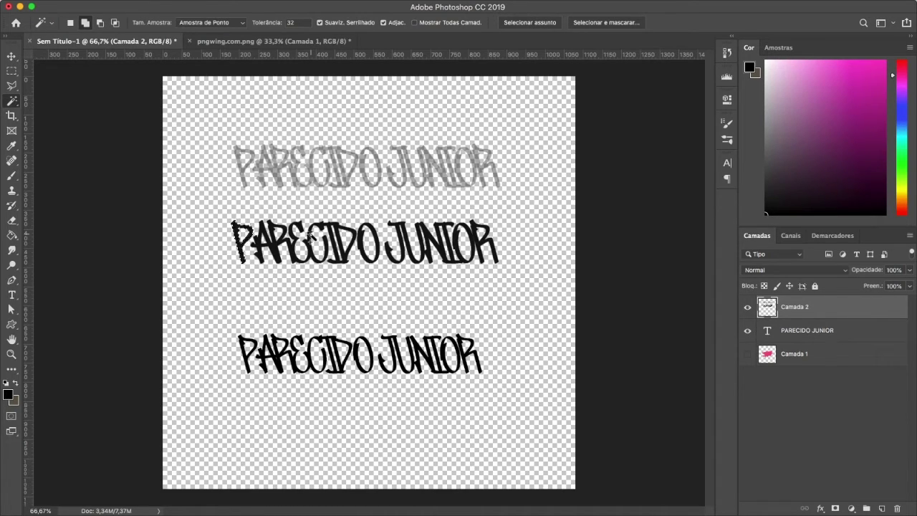
{"action": "key", "text": "v"}
{"action": "key", "text": "ctrl+d"}
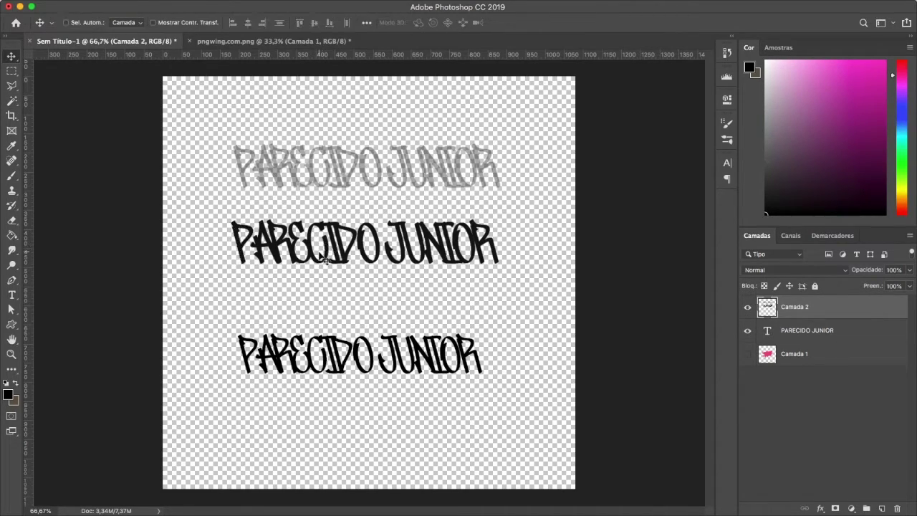